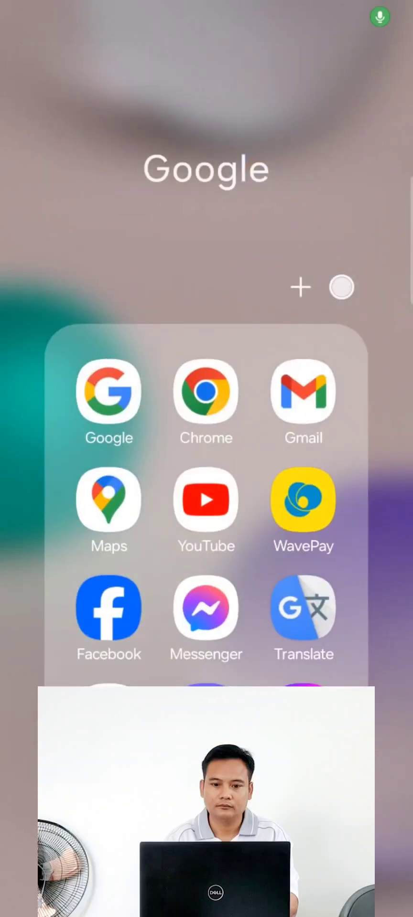
Open Messenger from the Google folder and open a chat conversation
click(206, 607)
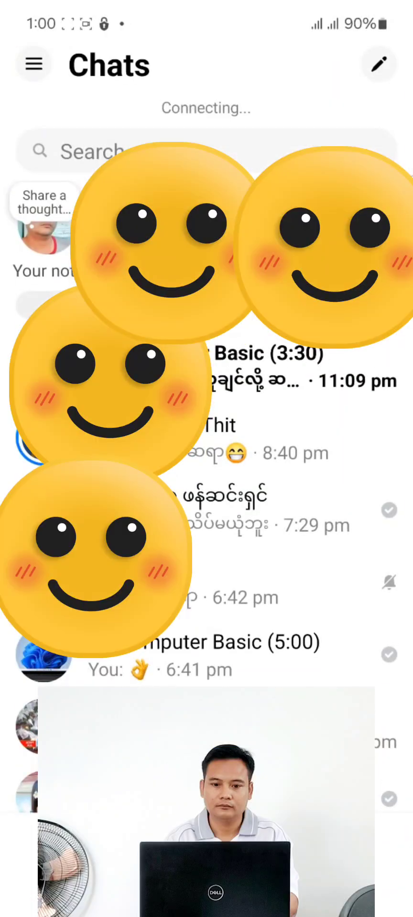
click(268, 438)
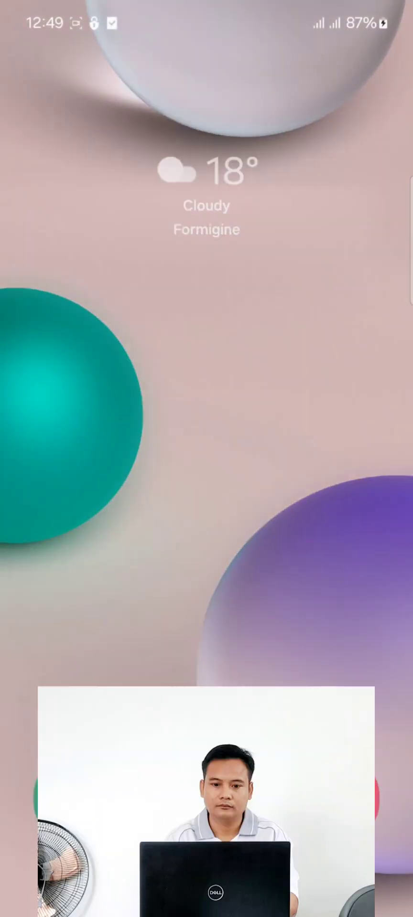
Swipe up to the app drawer, then pull down the notification panel showing USB for file transfer
drag(207, 621, 206, 334)
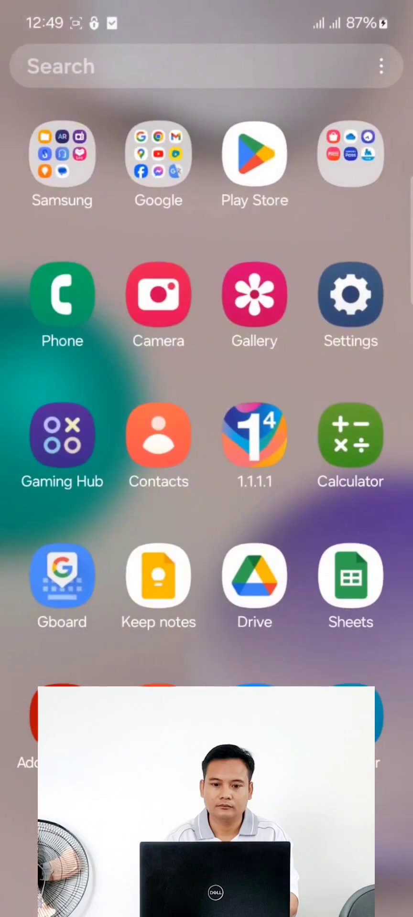
drag(206, 10, 206, 430)
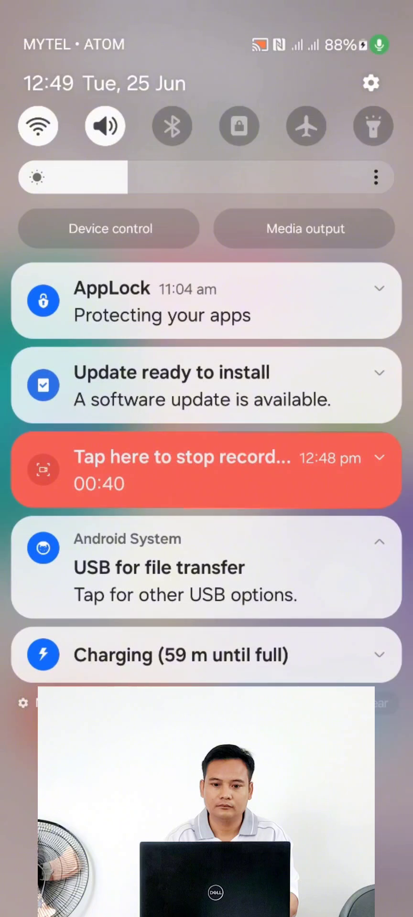
Open USB settings, then circle and tick the Transferring files / Android Auto option
key(Escape)
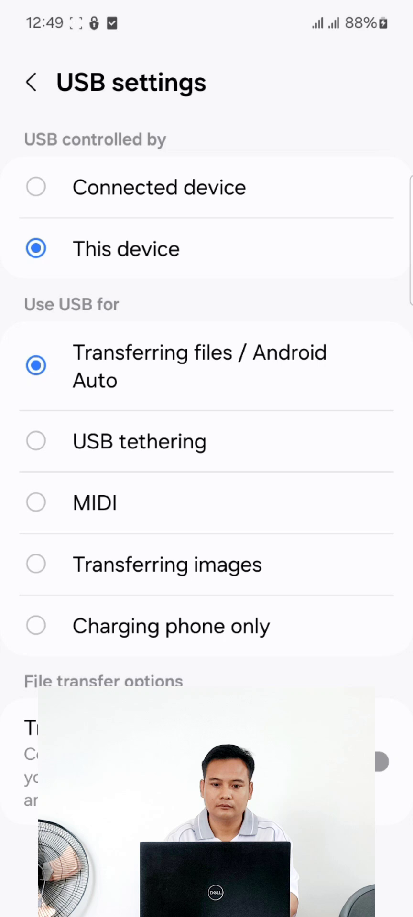
drag(223, 366, 324, 225)
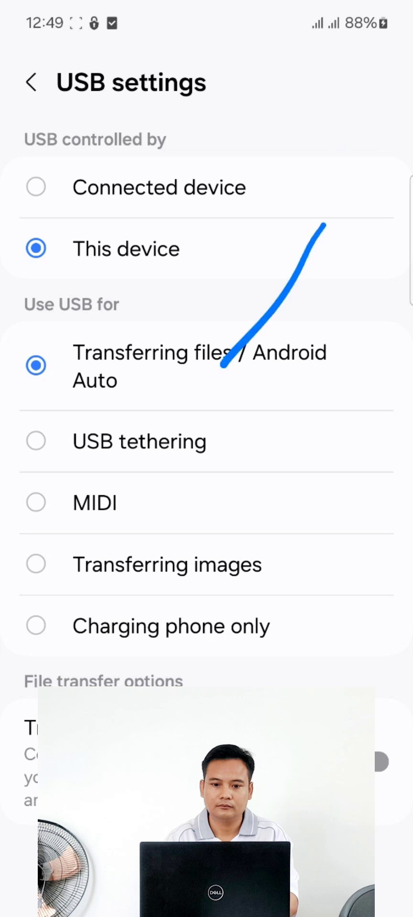
mouse_move(337, 366)
mouse_down()
mouse_move(33, 397)
mouse_move(315, 311)
mouse_move(139, 401)
mouse_up()
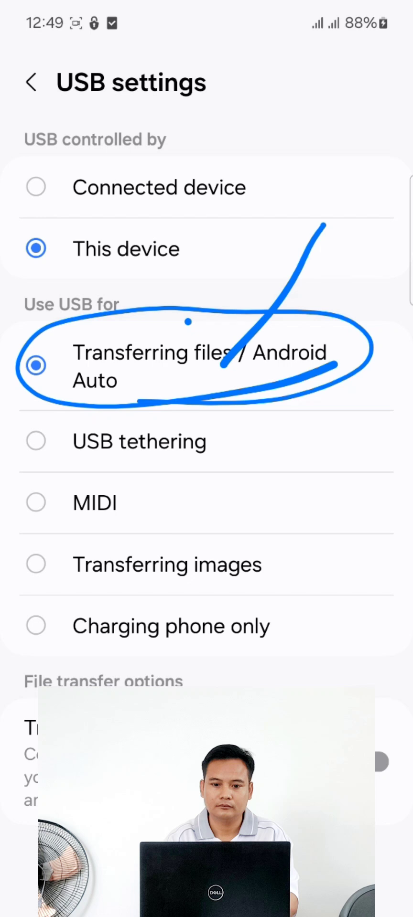
drag(217, 294, 350, 331)
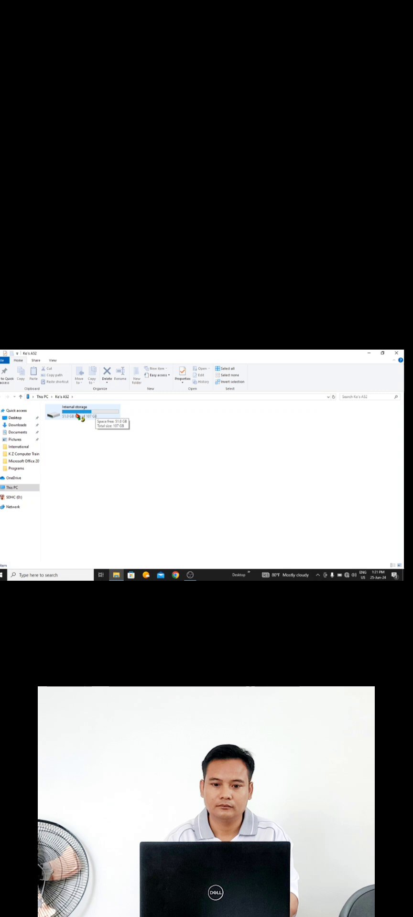
Browse Internal storage, DCIM, Camera and CapCut on the phone, then go back to Internal storage
double_click(77, 416)
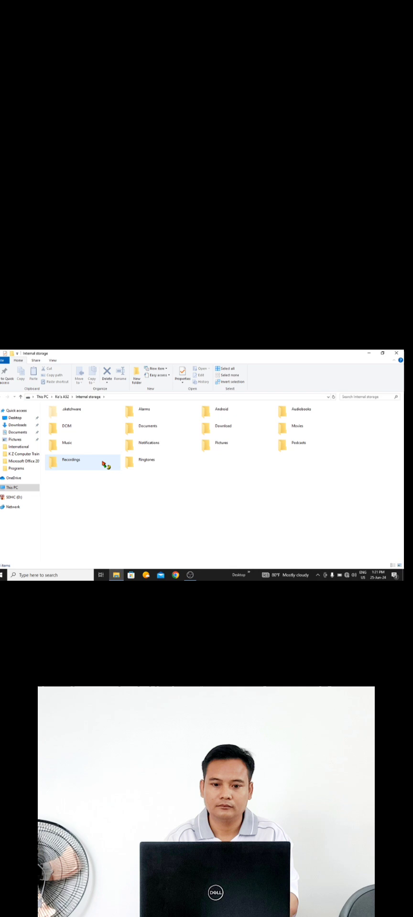
double_click(67, 430)
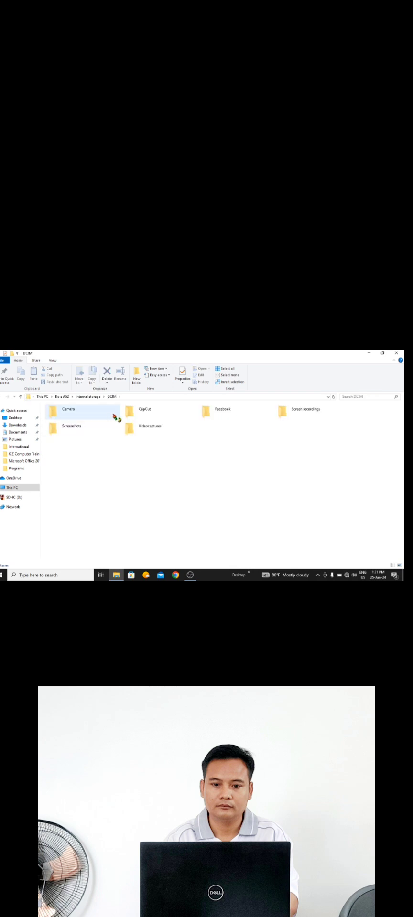
double_click(77, 414)
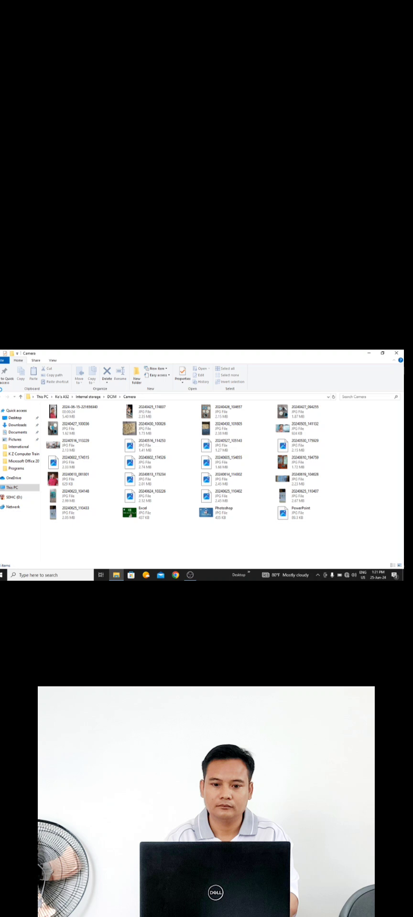
click(2, 397)
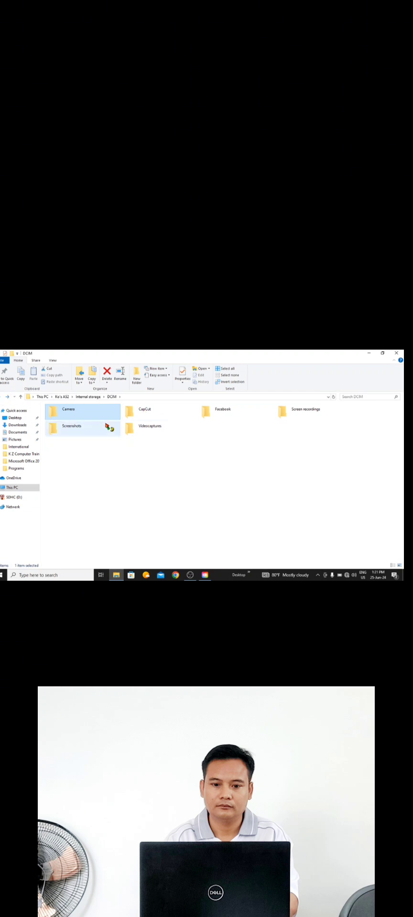
double_click(147, 412)
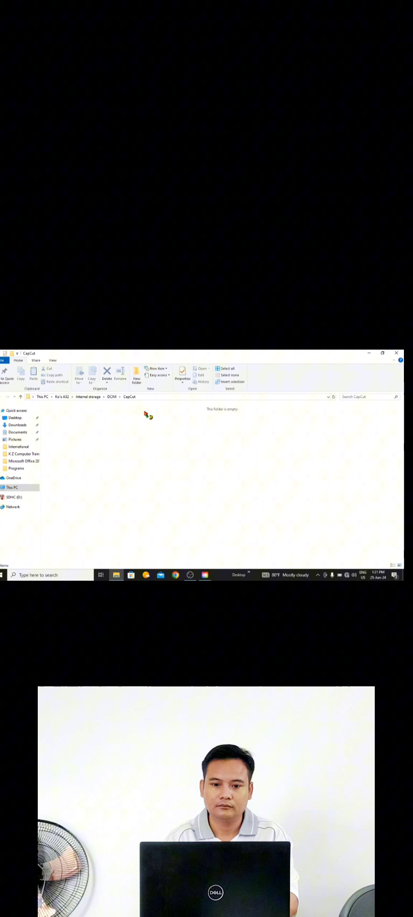
click(2, 397)
click(2, 398)
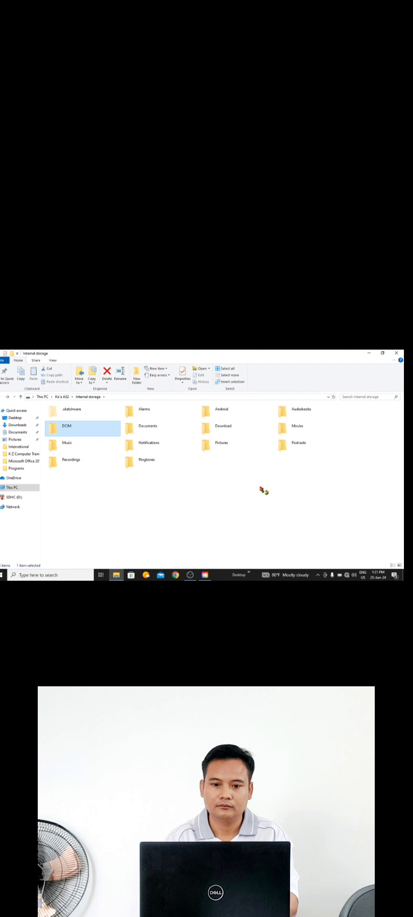
double_click(218, 433)
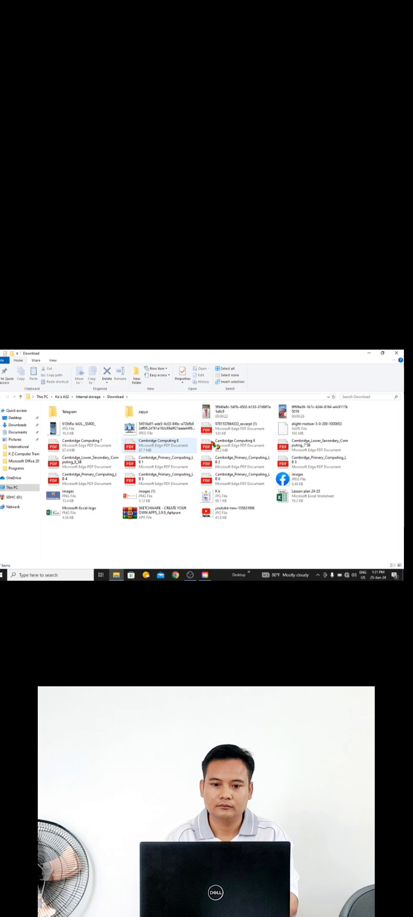
click(2, 397)
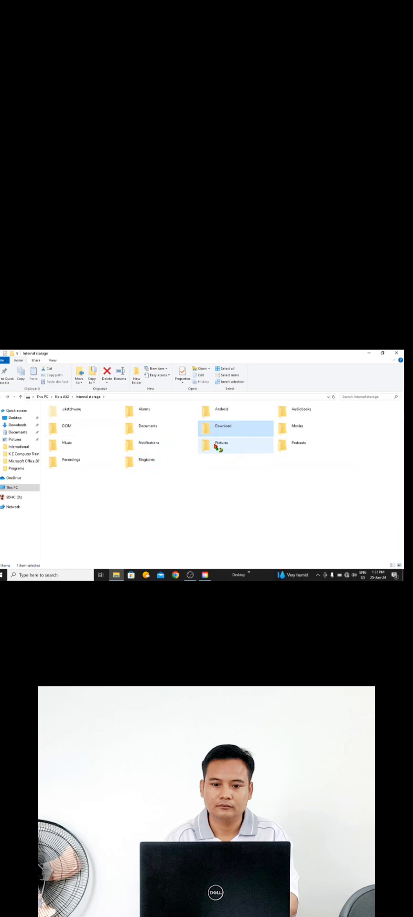
double_click(233, 448)
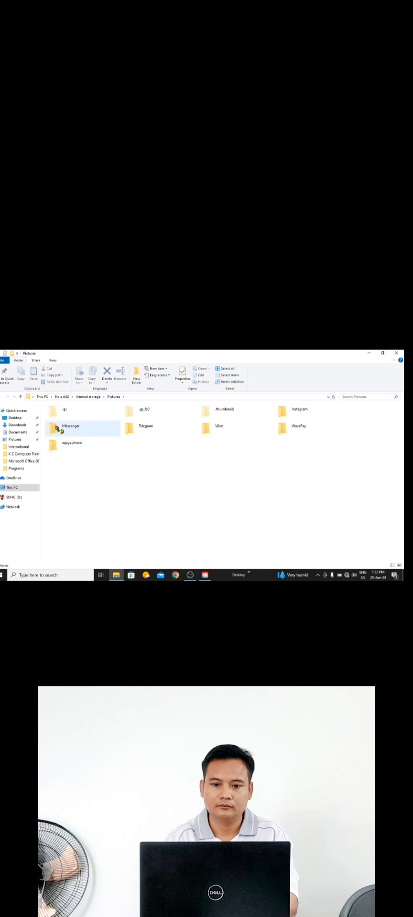
double_click(55, 427)
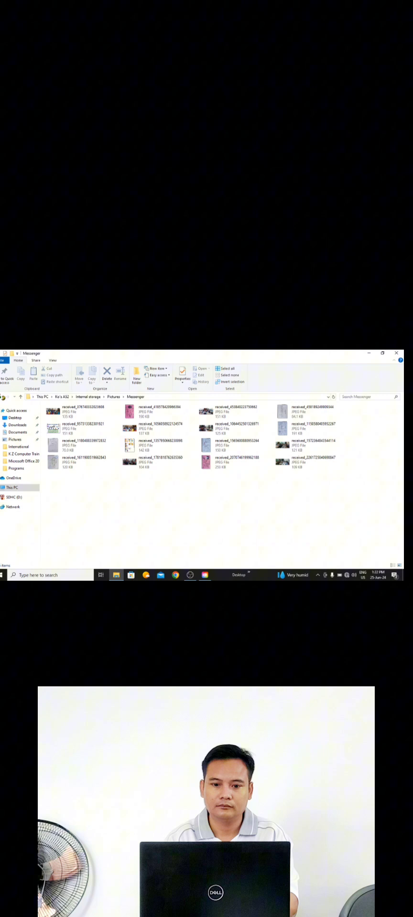
click(3, 397)
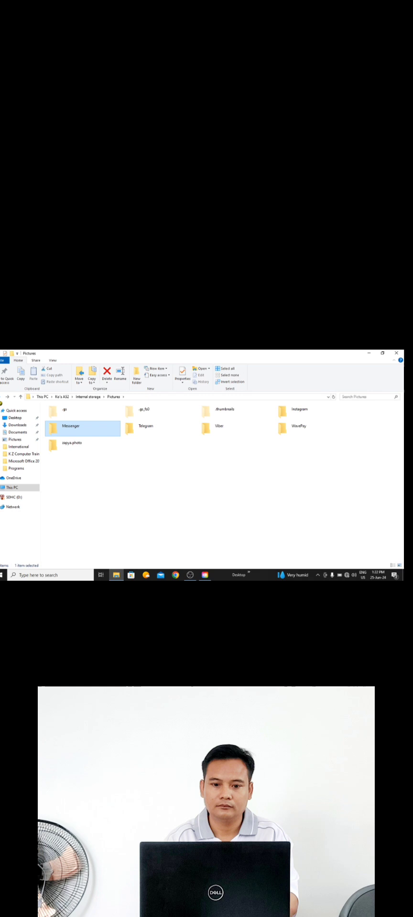
click(1, 397)
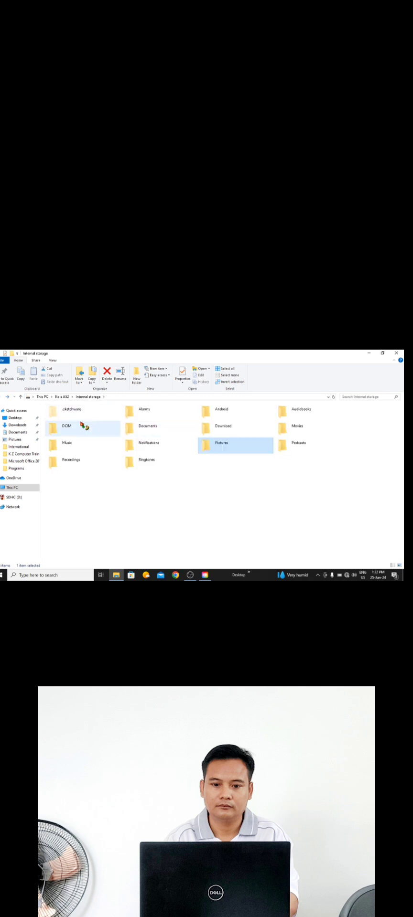
Open the phone's DCIM > Camera folder and restore down the Explorer window
click(82, 424)
double_click(83, 425)
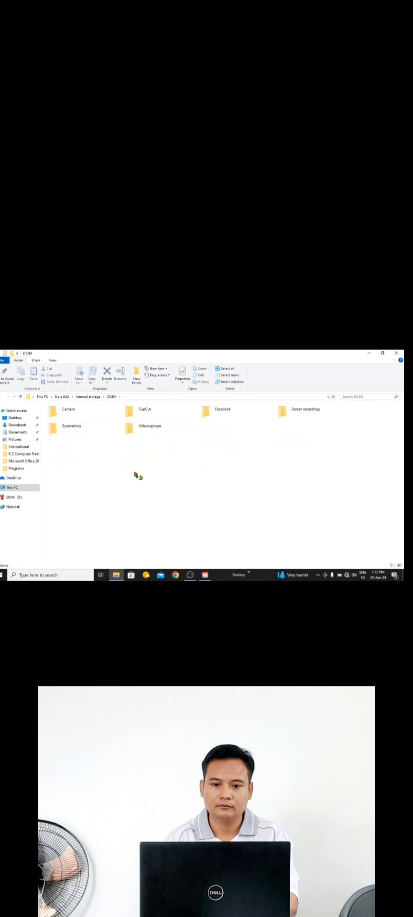
double_click(70, 409)
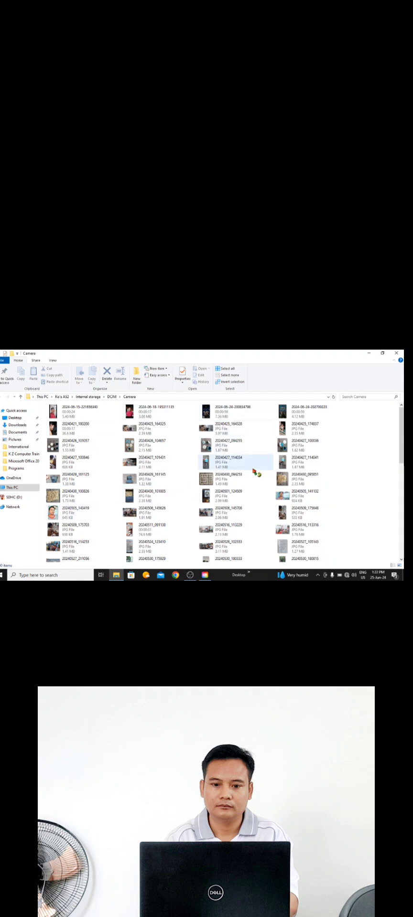
click(382, 353)
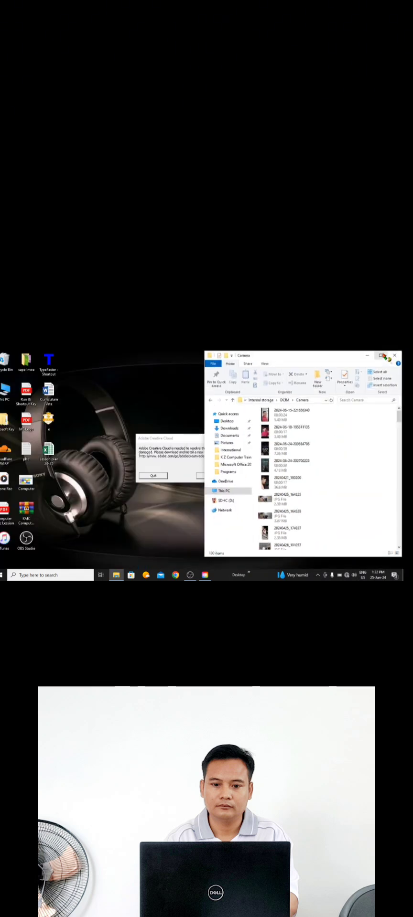
Quit the Adobe Creative Cloud message, resize the Camera window, and open This PC beside it
click(141, 476)
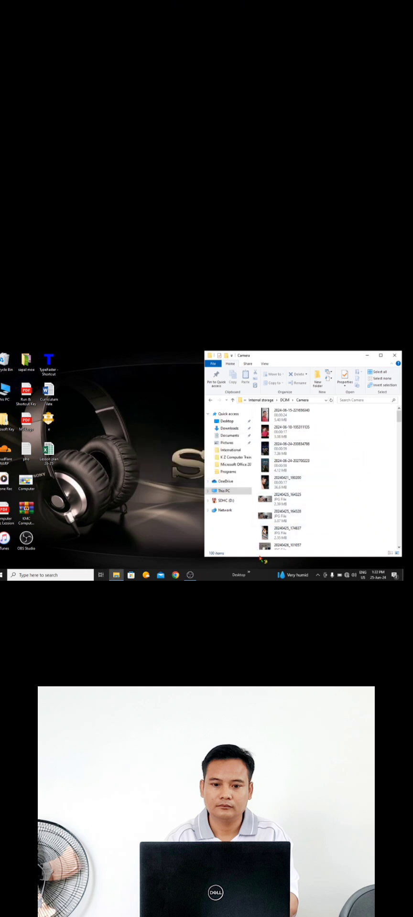
drag(258, 556, 259, 562)
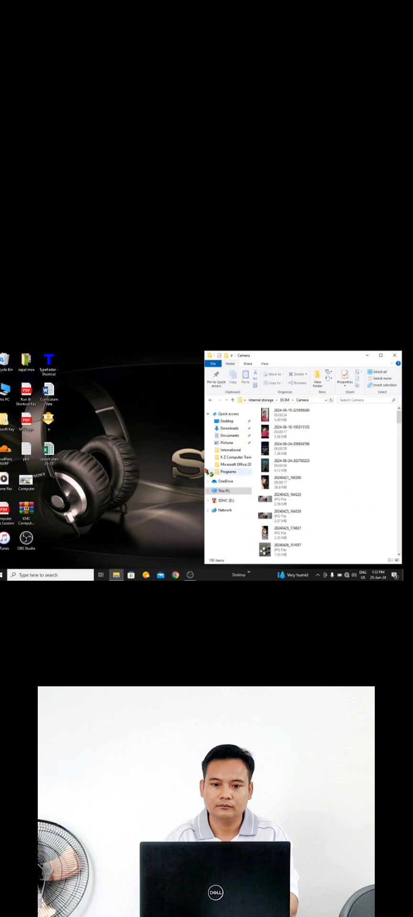
mouse_move(203, 468)
mouse_down()
mouse_move(157, 468)
mouse_move(205, 470)
mouse_up()
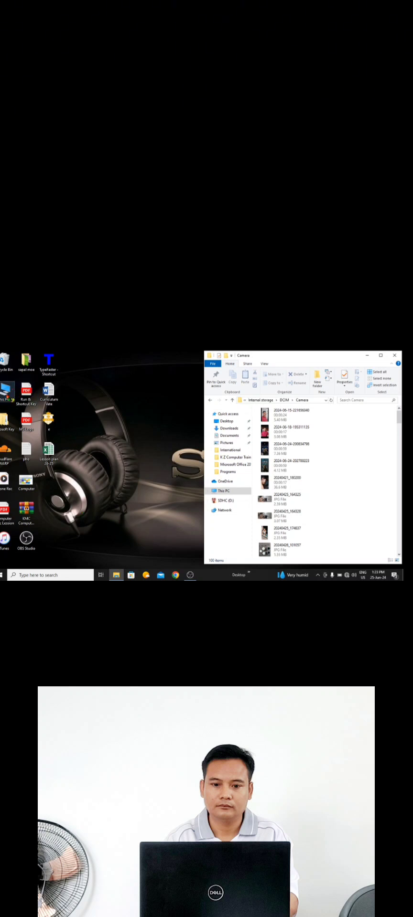
double_click(7, 396)
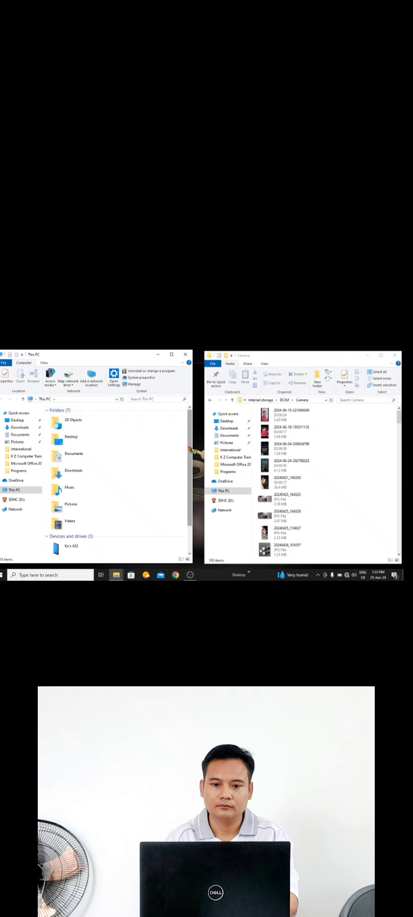
Open Documents in the left window and widen it slightly beside the Camera folder
drag(190, 449, 190, 505)
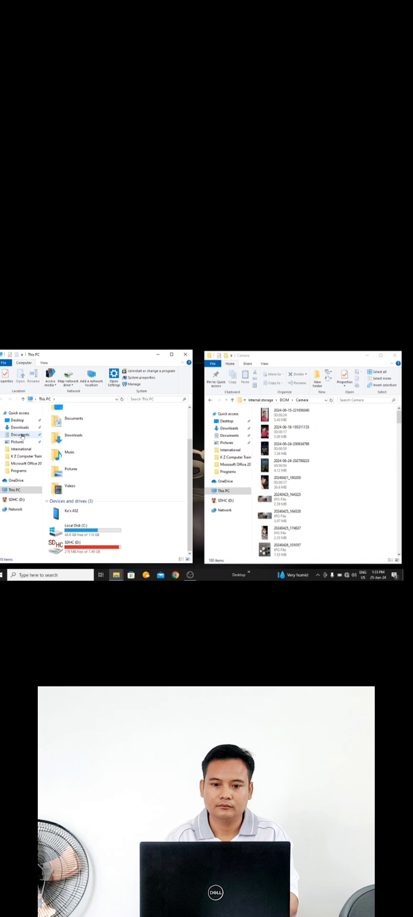
click(22, 435)
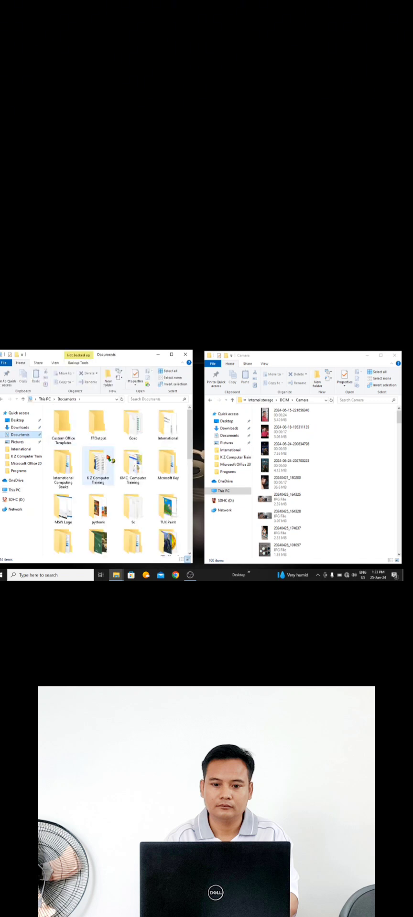
click(133, 466)
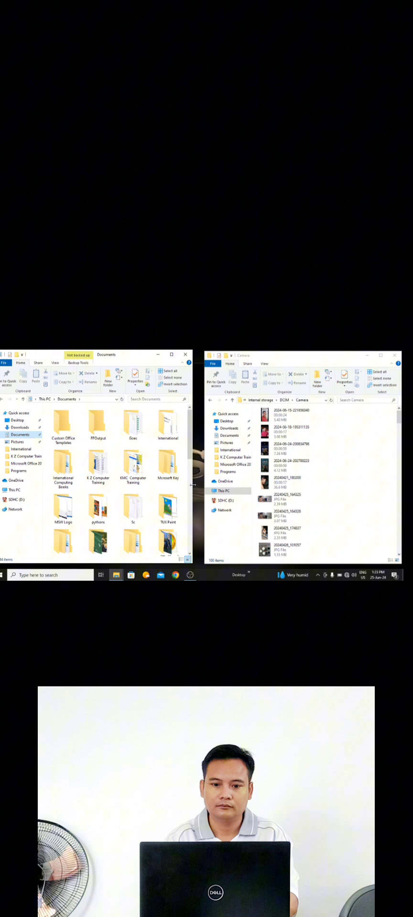
drag(192, 485, 197, 485)
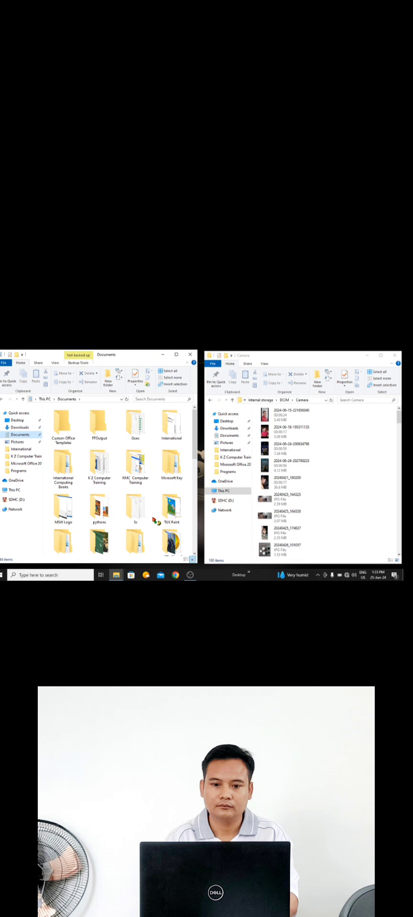
Make a 'My Image' folder via the Documents right-click New > Folder menu and open it
right_click(116, 446)
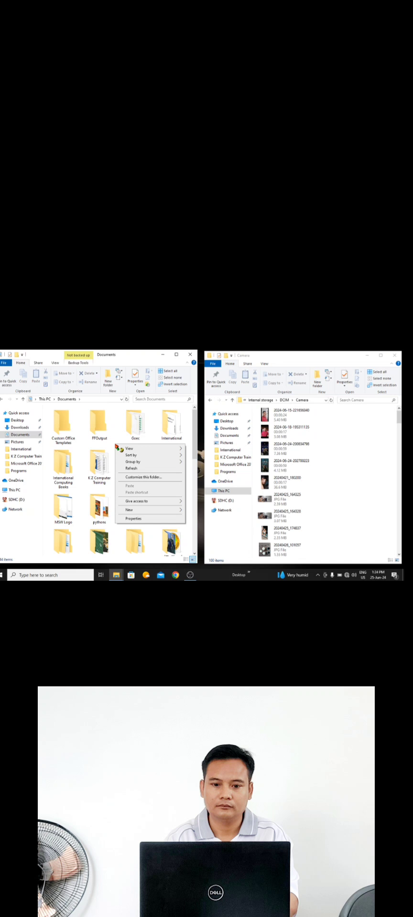
mouse_move(162, 510)
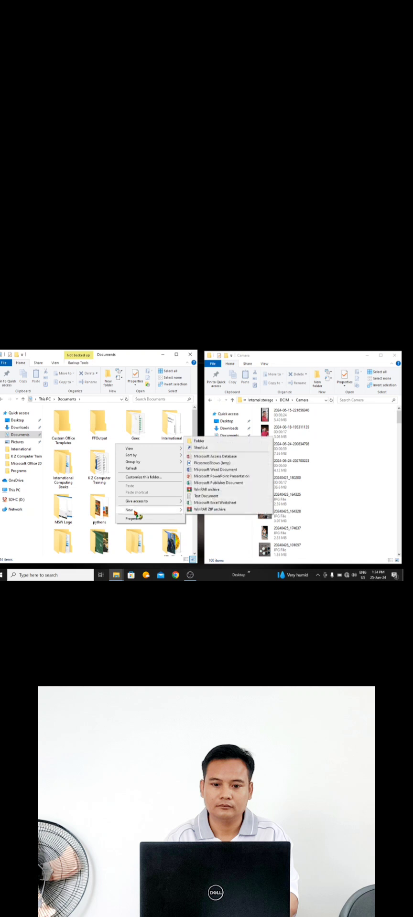
click(200, 443)
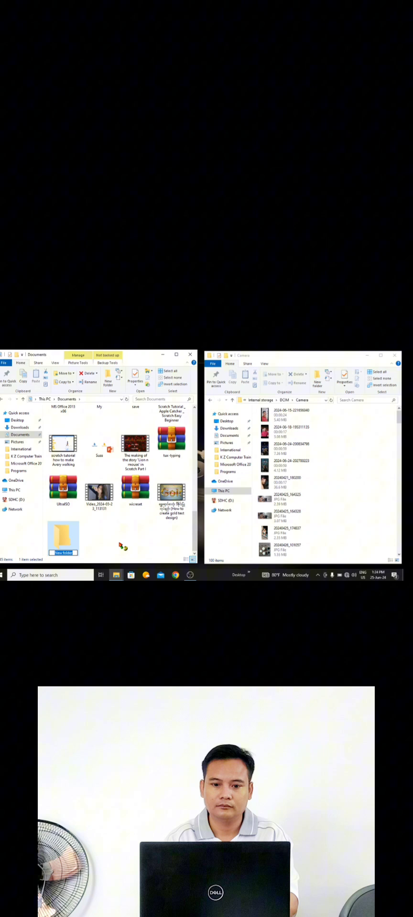
text(My Image)
click(108, 541)
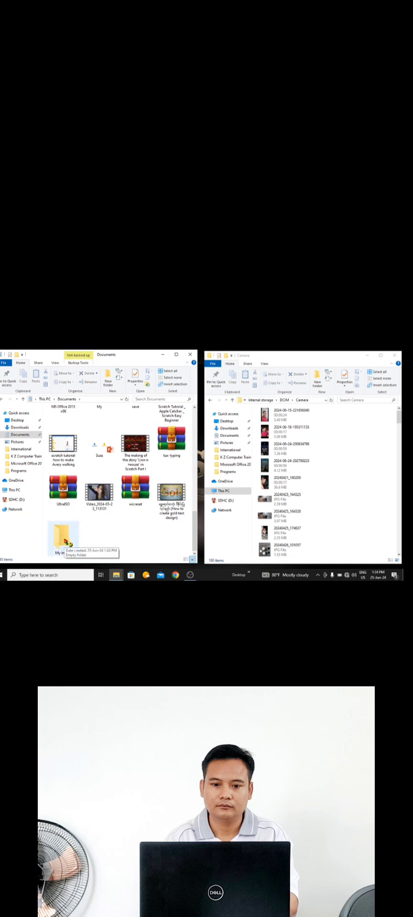
double_click(66, 541)
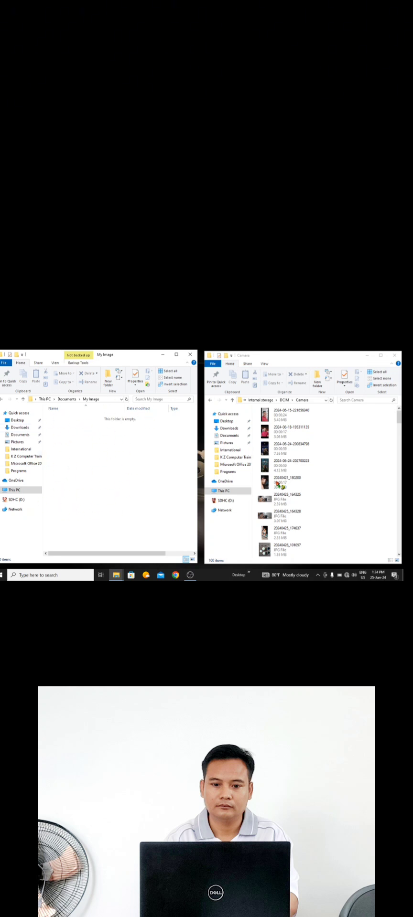
click(283, 502)
click(289, 414)
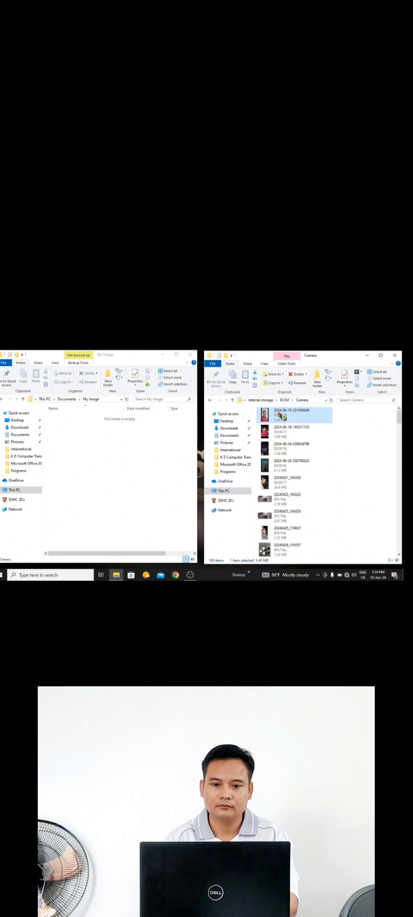
drag(280, 415, 122, 488)
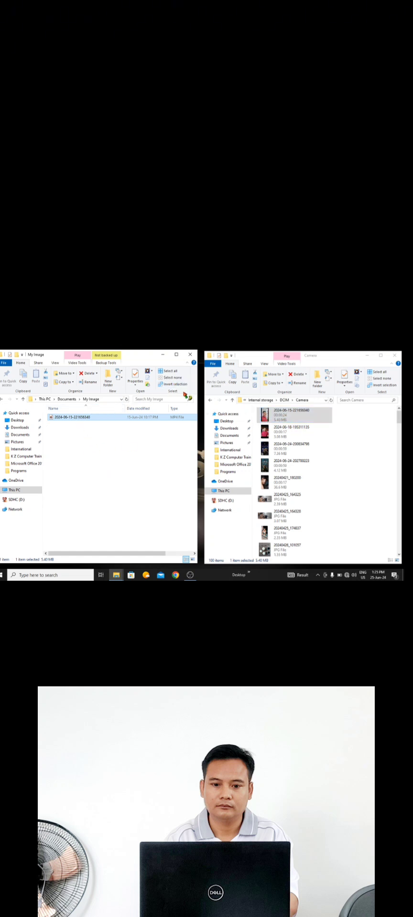
Switch My Image to Large icons, then drag photos 20240425_174837 and 20240505_143419 in from Camera
click(56, 363)
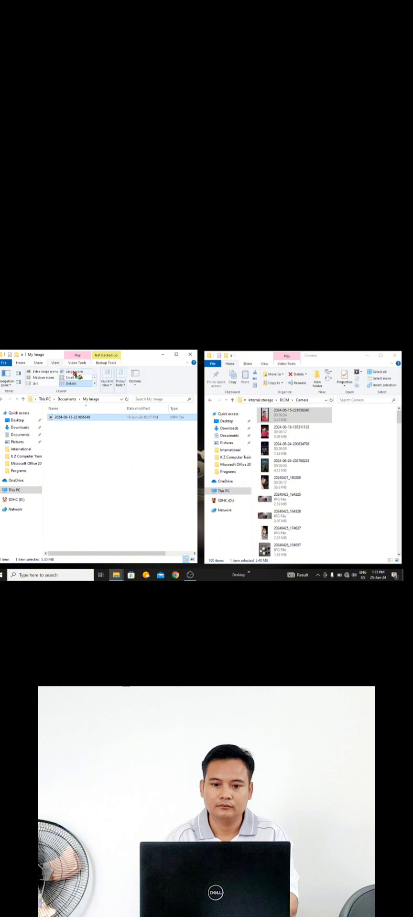
click(74, 372)
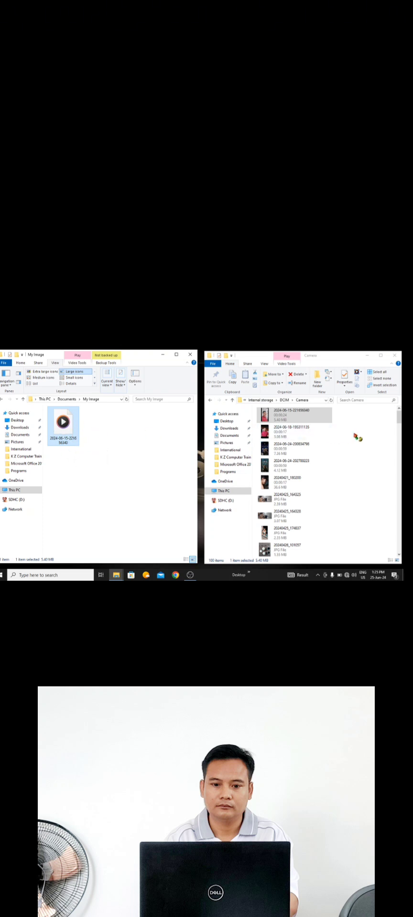
drag(399, 422, 399, 431)
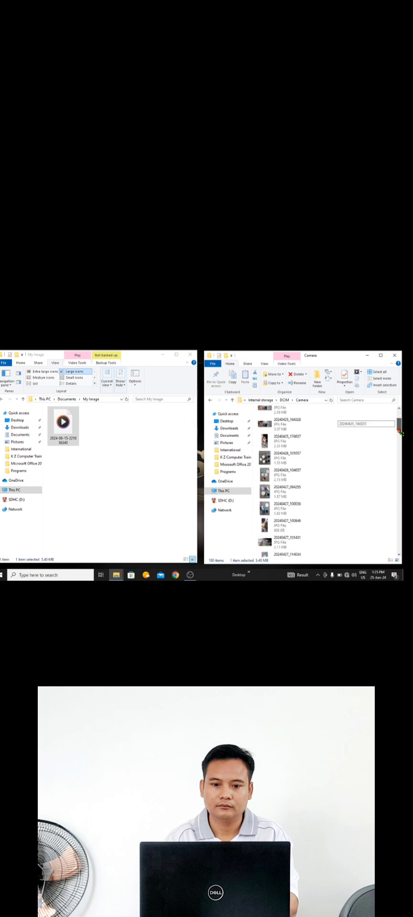
click(274, 444)
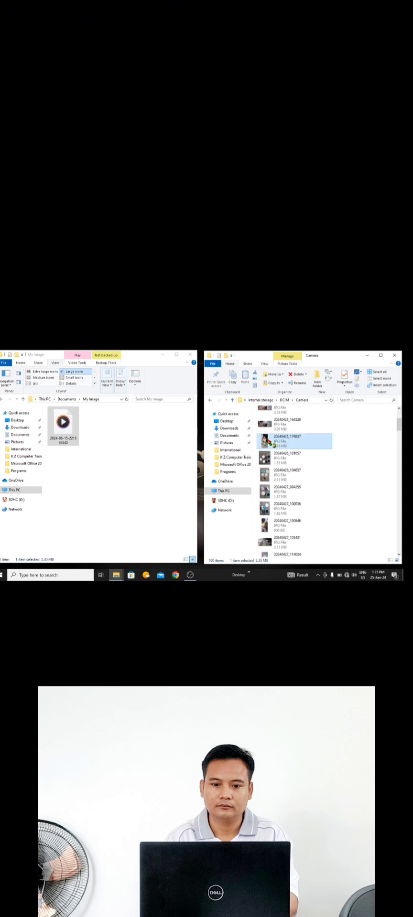
drag(272, 442, 141, 482)
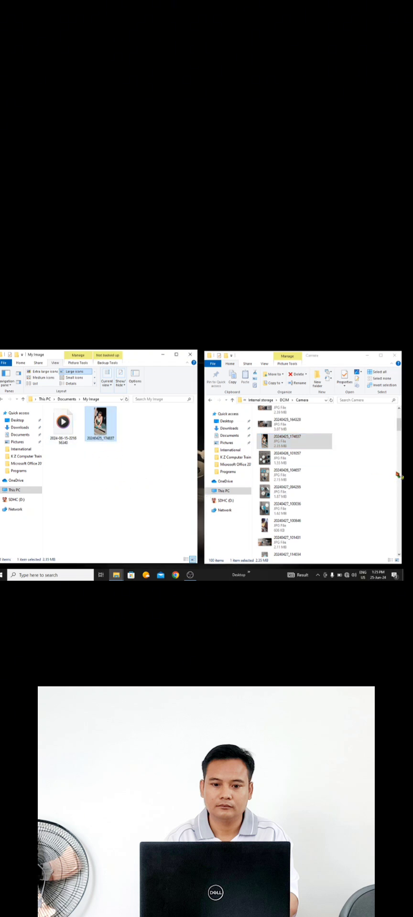
drag(399, 430, 397, 451)
click(269, 480)
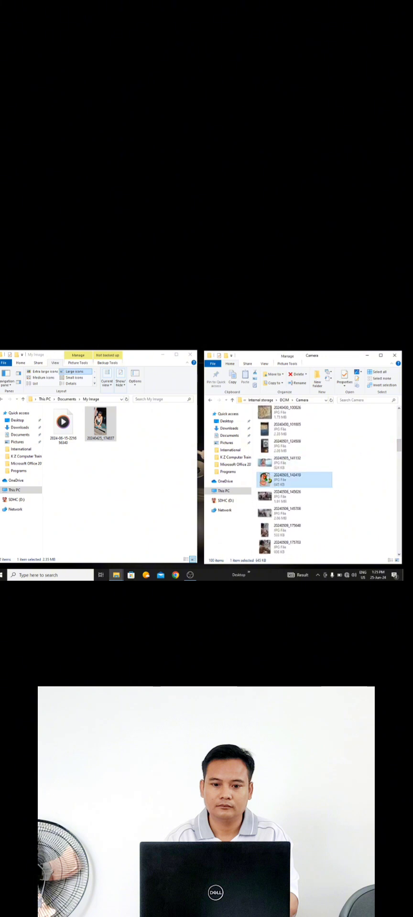
drag(268, 480, 139, 493)
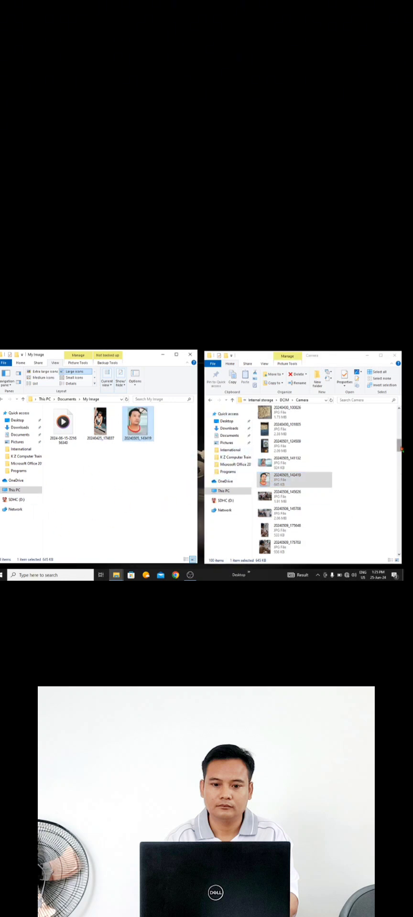
drag(401, 449, 400, 452)
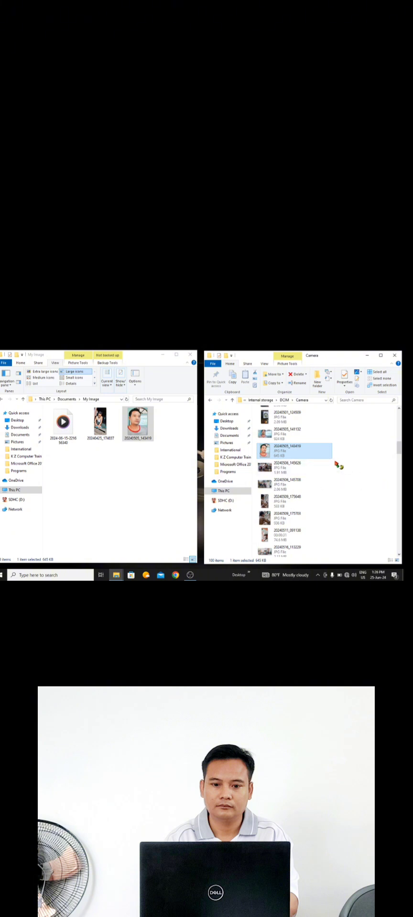
Copy Camera files 20240508_145026 through 20240511_091108, including video 20240511_091138, into My Image
drag(336, 463, 263, 544)
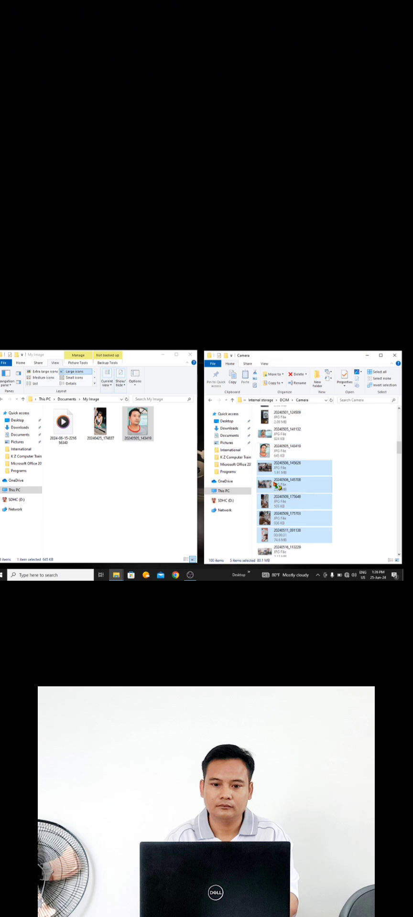
drag(277, 485, 131, 509)
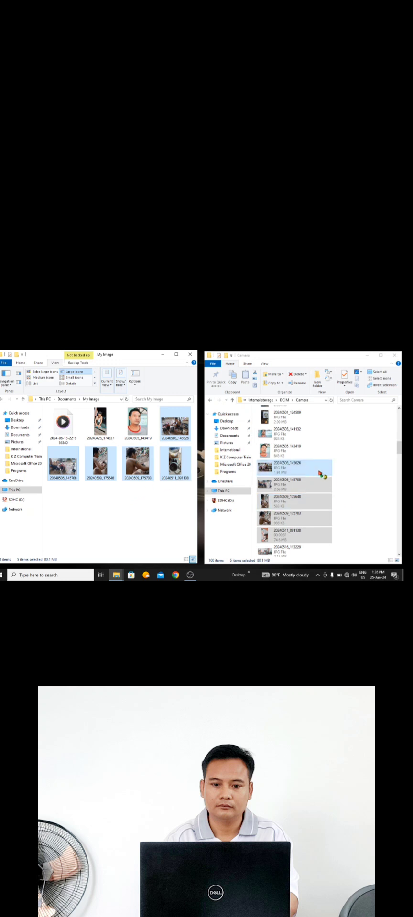
click(400, 451)
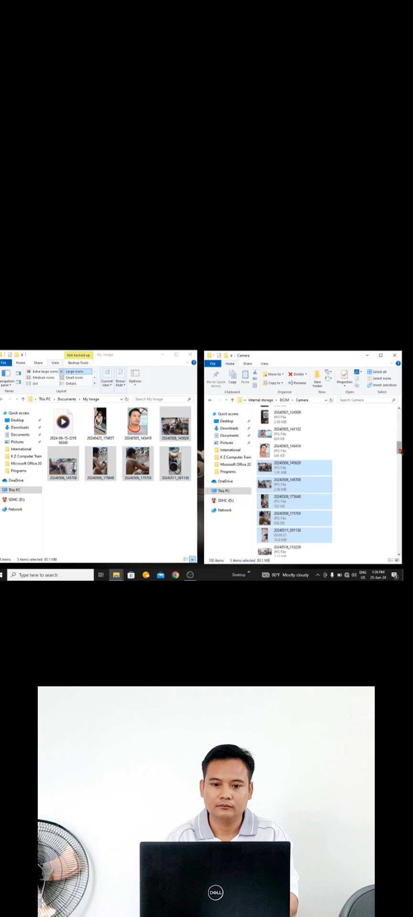
drag(399, 452, 400, 460)
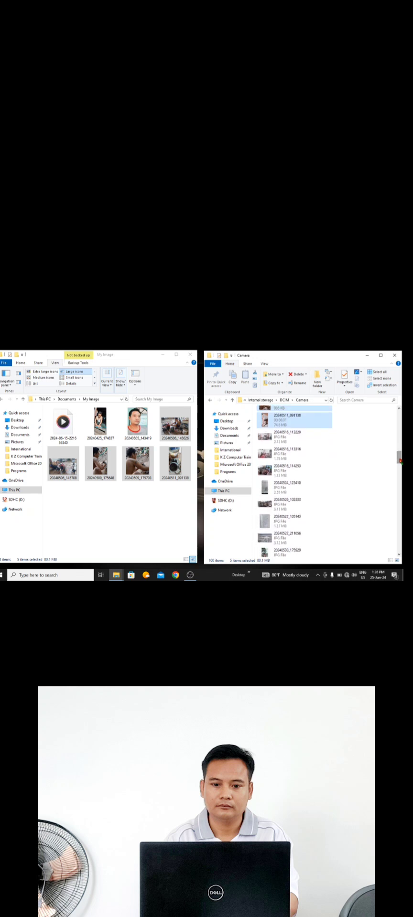
Copy four photos, including 20240516_113229, 20240516_113316 and 20240516_114253, into My Image, then close Camera
click(269, 438)
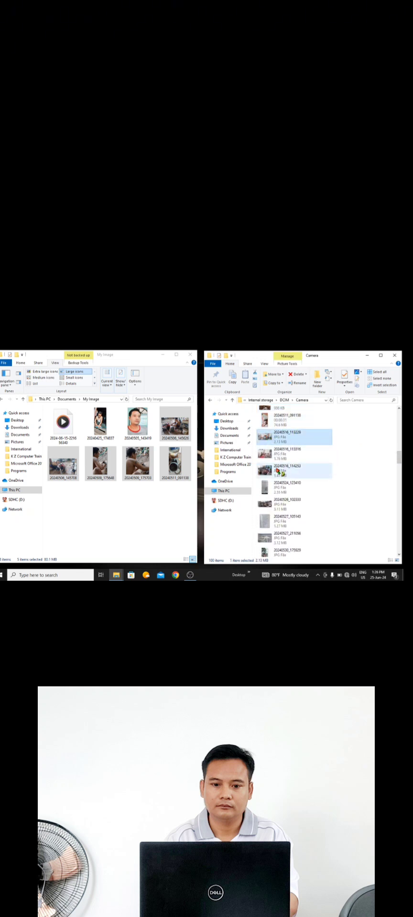
click(274, 473)
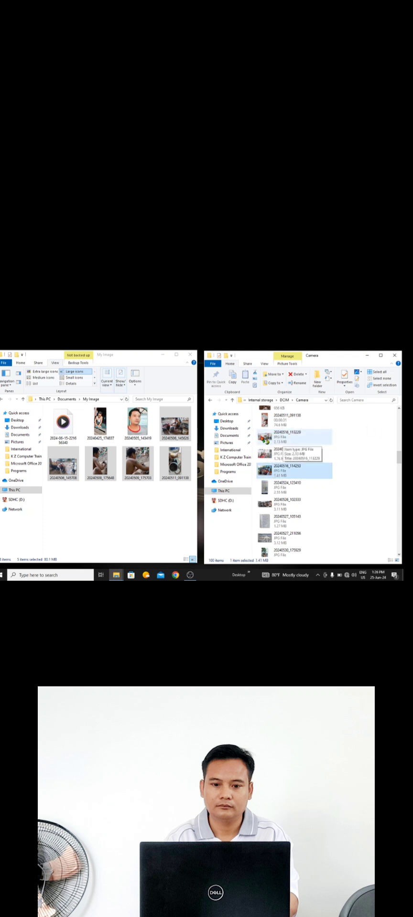
click(284, 437)
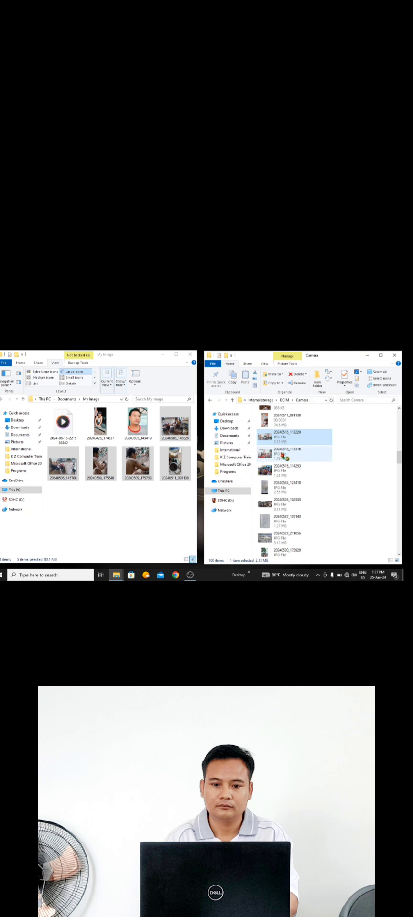
ctrl+click(282, 455)
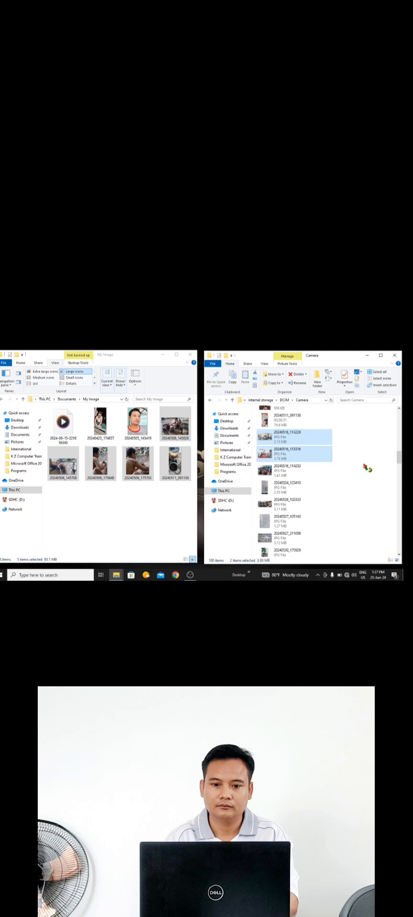
ctrl+click(281, 472)
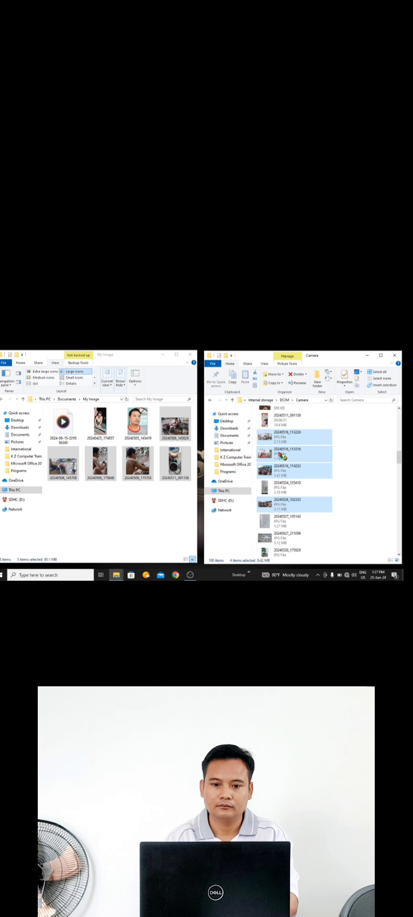
drag(279, 455, 120, 525)
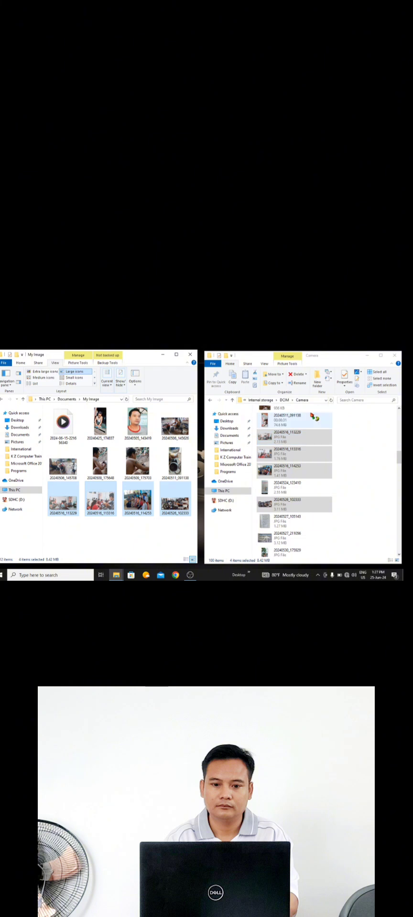
click(396, 356)
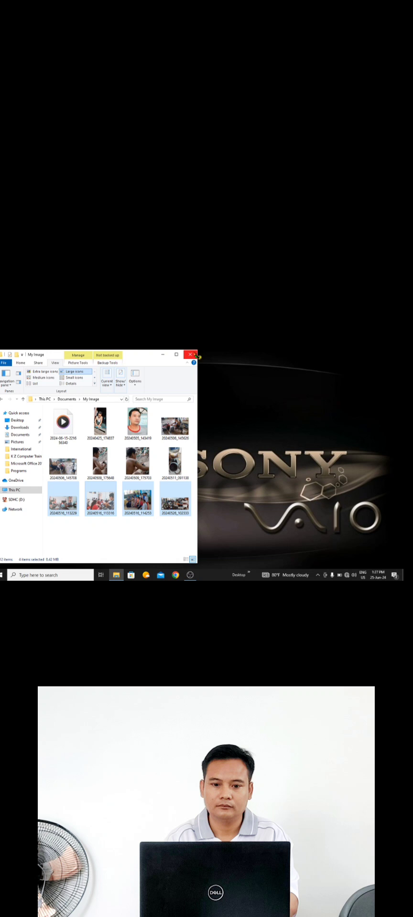